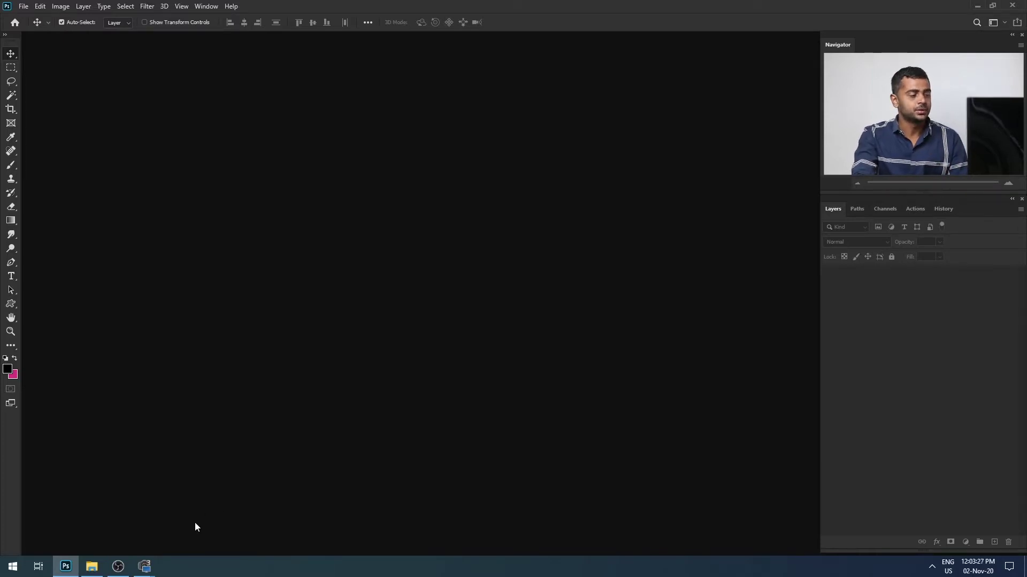
# Step: Open IMG_1156.CR2 from the Video Works folder in Photoshop's Camera Raw editor
pyautogui.click(94, 565)
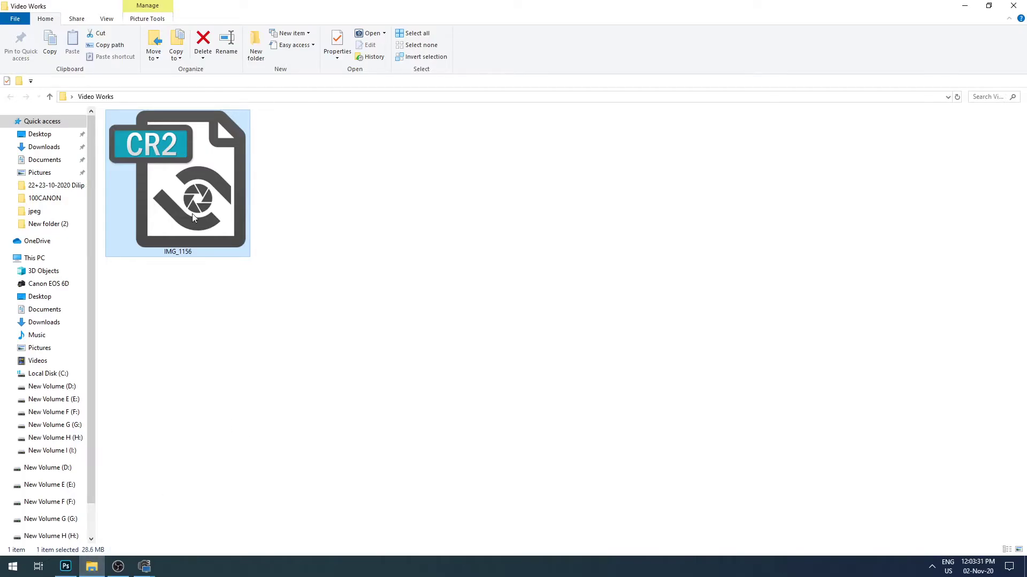
pyautogui.moveTo(199, 192)
pyautogui.mouseDown()
pyautogui.moveTo(79, 544)
pyautogui.moveTo(333, 333)
pyautogui.mouseUp()
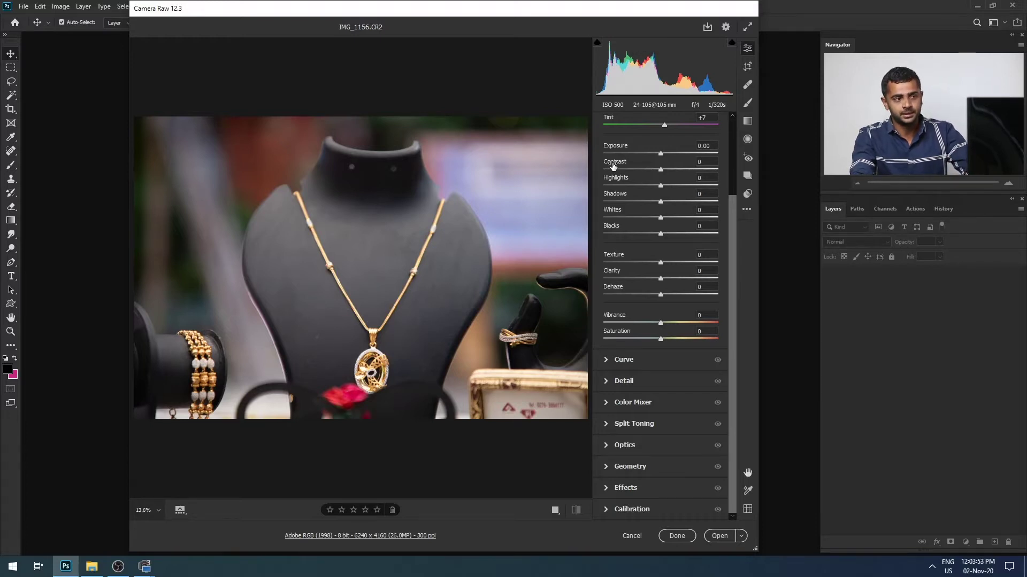
# Step: Set Contrast +22, Highlights -26, Texture +26, Clarity +30, and lower Saturation in Camera Raw
pyautogui.moveTo(612, 162)
pyautogui.mouseDown()
pyautogui.moveTo(621, 178)
pyautogui.moveTo(611, 180)
pyautogui.mouseUp()
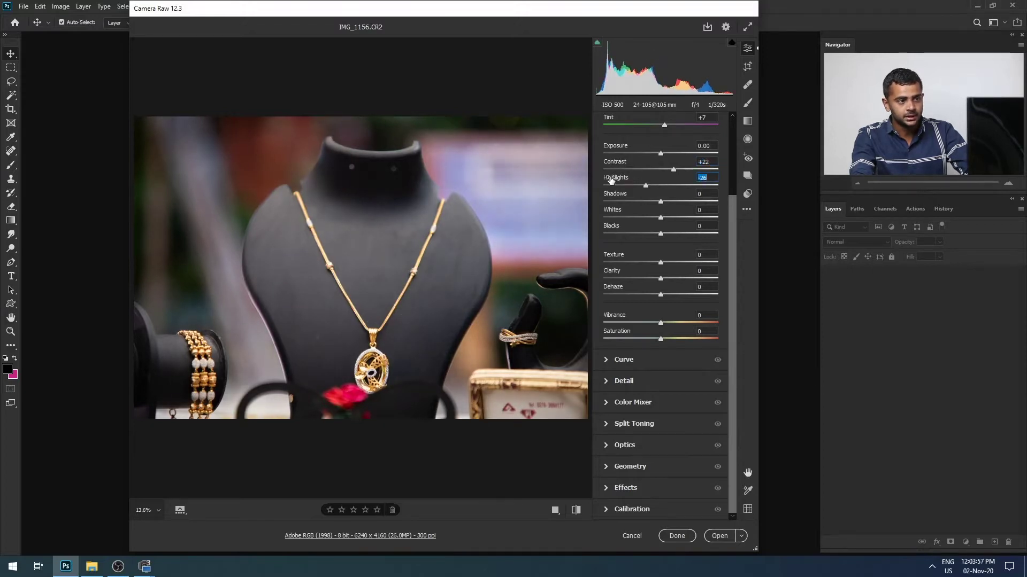
pyautogui.moveTo(619, 256)
pyautogui.mouseDown()
pyautogui.moveTo(634, 256)
pyautogui.moveTo(631, 275)
pyautogui.mouseUp()
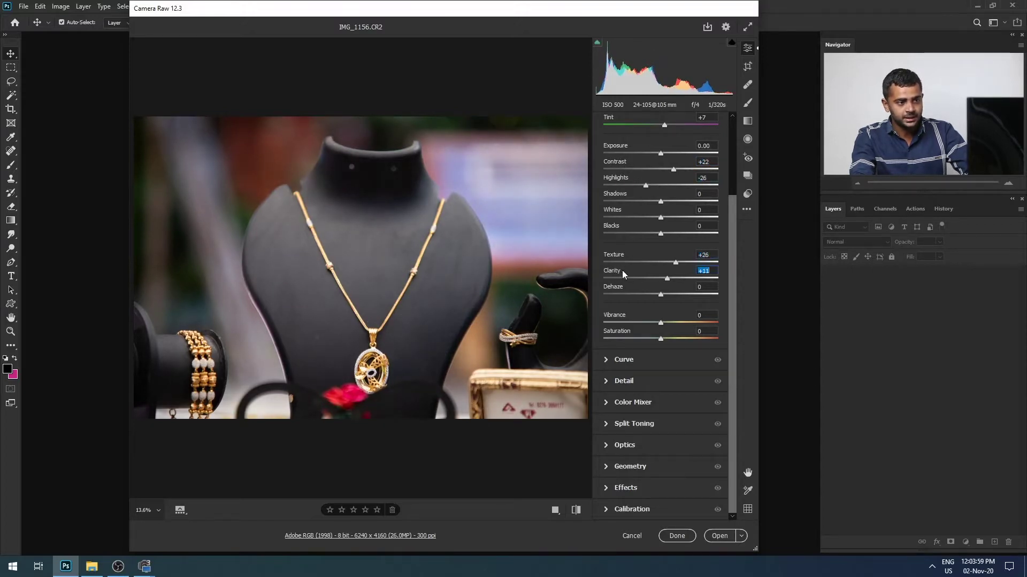
pyautogui.moveTo(619, 331); pyautogui.dragTo(597, 332)
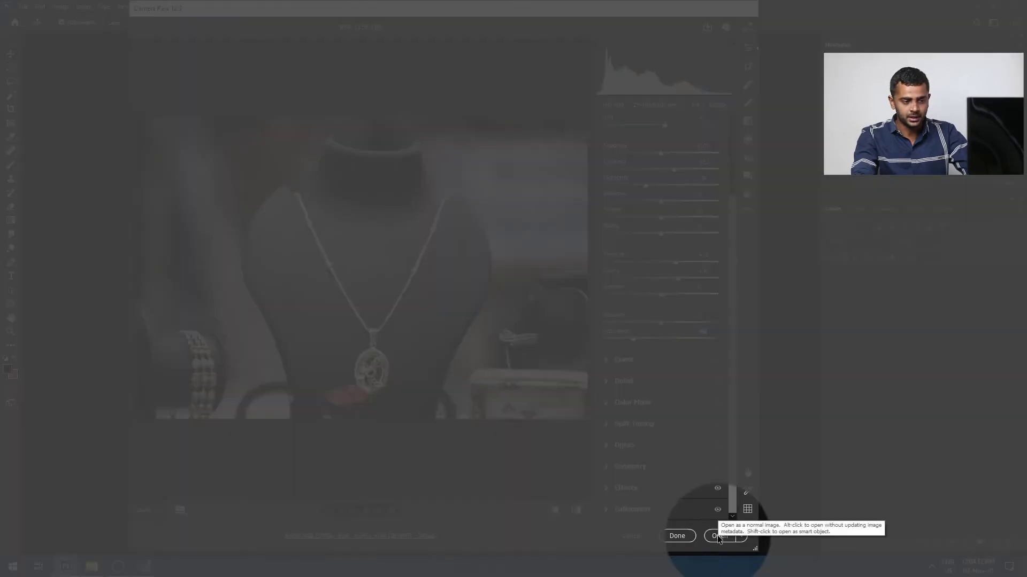
# Step: Open the adjusted photo as document IMG_1156-4 and fit it on screen
pyautogui.click(719, 536)
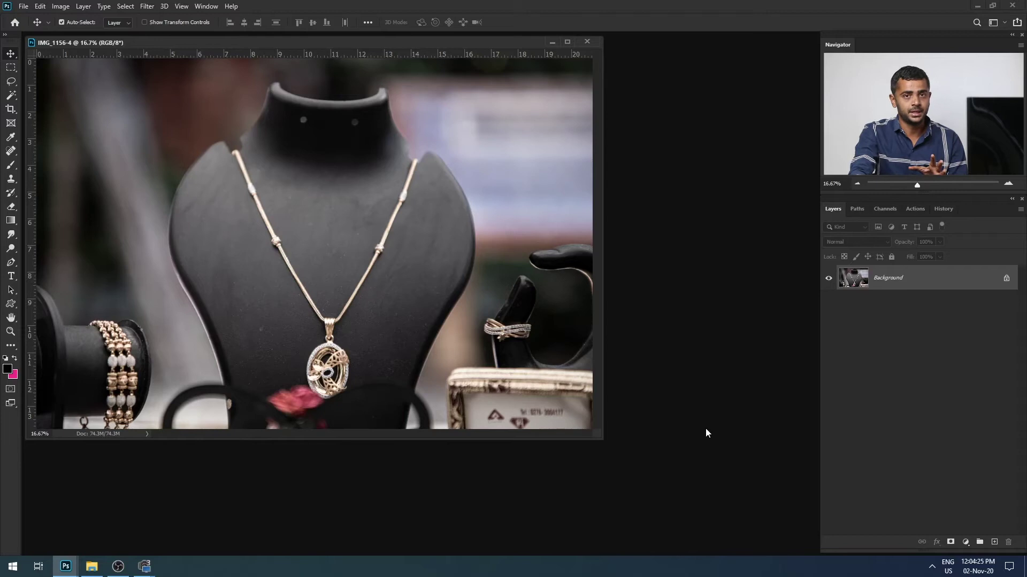
pyautogui.hotkey('ctrl', '0')
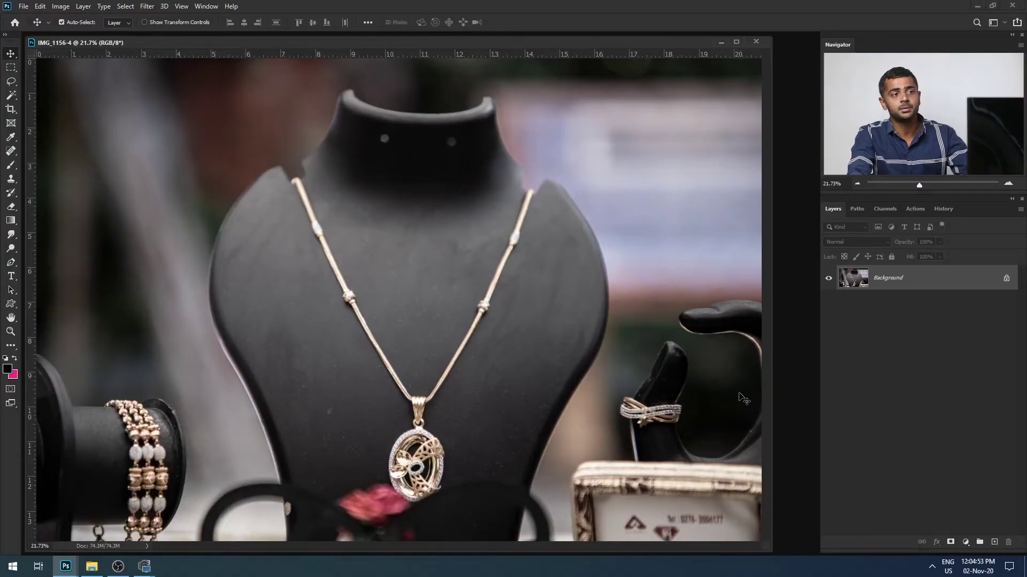
# Step: Close the document without saving and bring IMG_1156.CR2 from File Explorer back to Photoshop
pyautogui.click(756, 41)
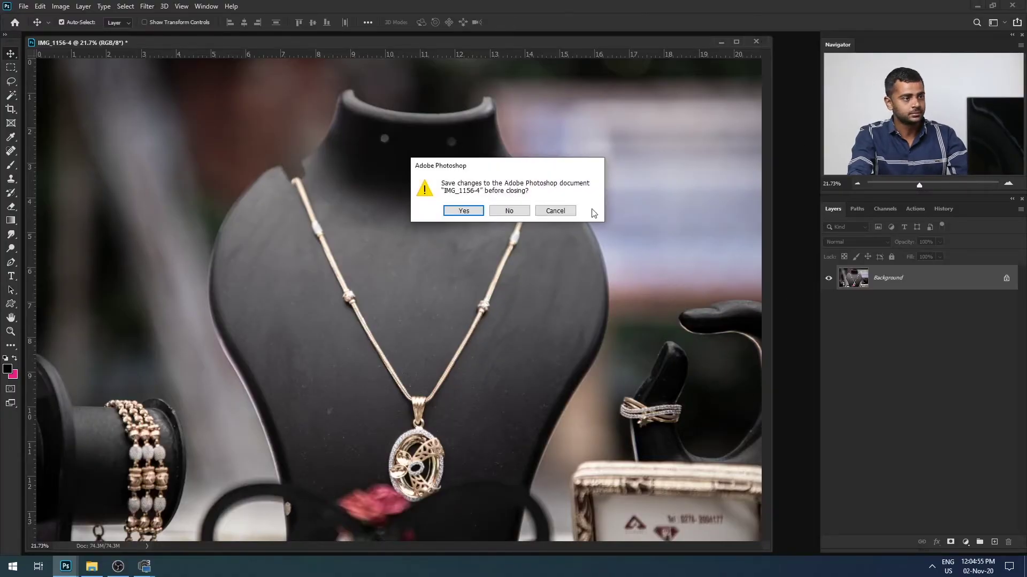
pyautogui.click(498, 214)
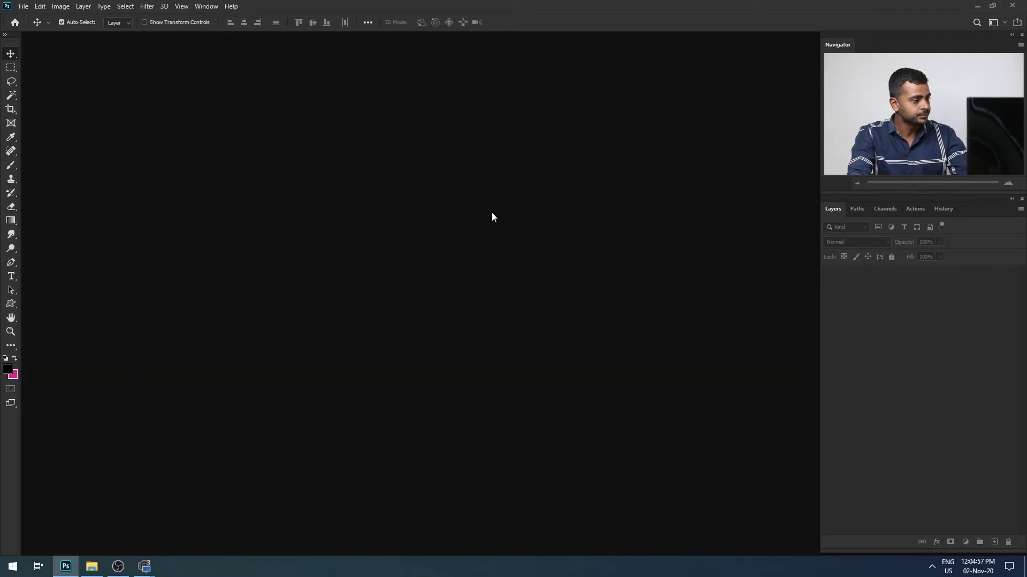
pyautogui.click(90, 573)
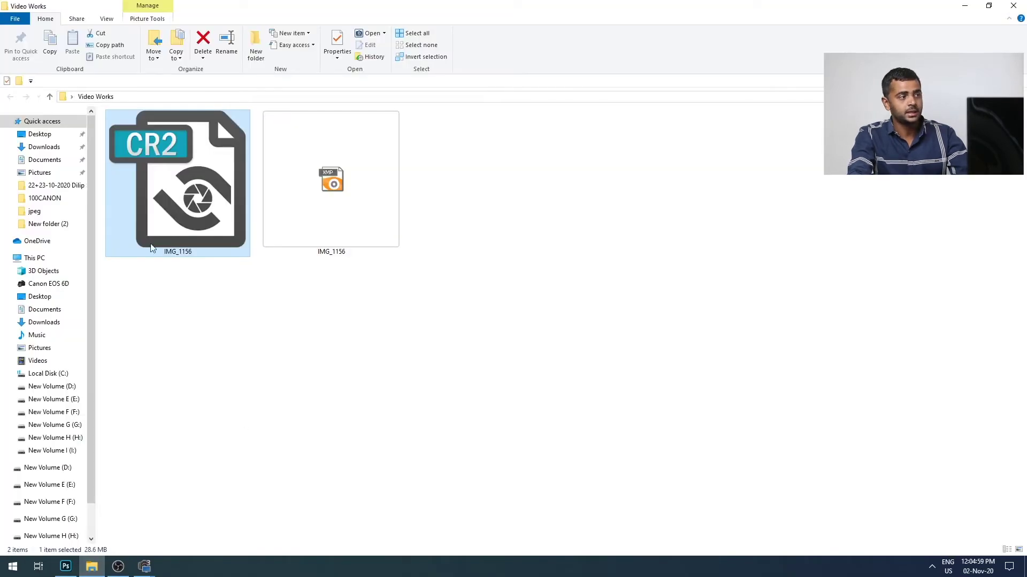
pyautogui.hotkey('alt', 'Tab')
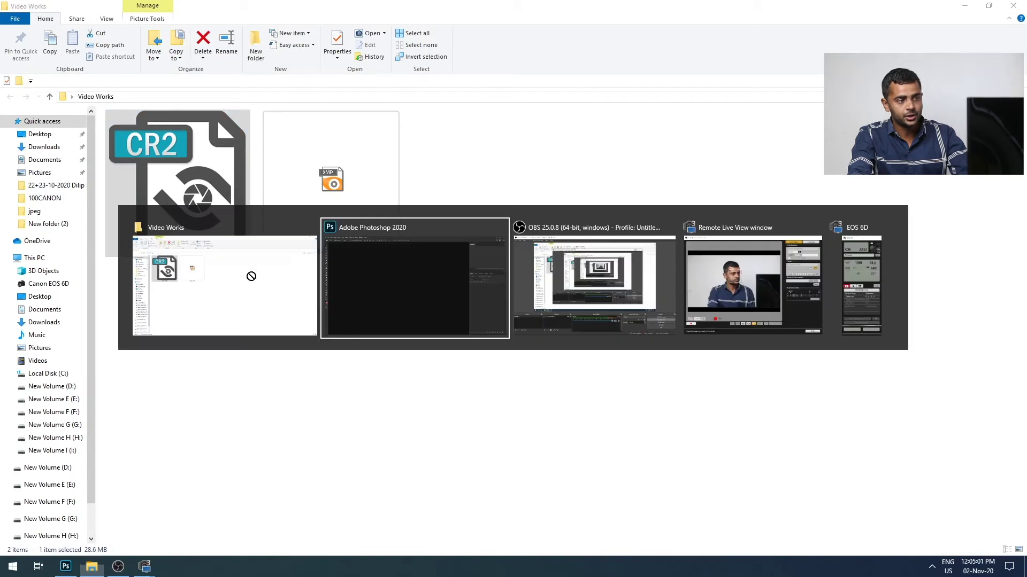
# Step: Reopen IMG_1156.CR2 in Camera Raw and set Exposure +0.40, Saturation +80, Vibrance -58
pyautogui.moveTo(197, 199); pyautogui.dragTo(469, 295)
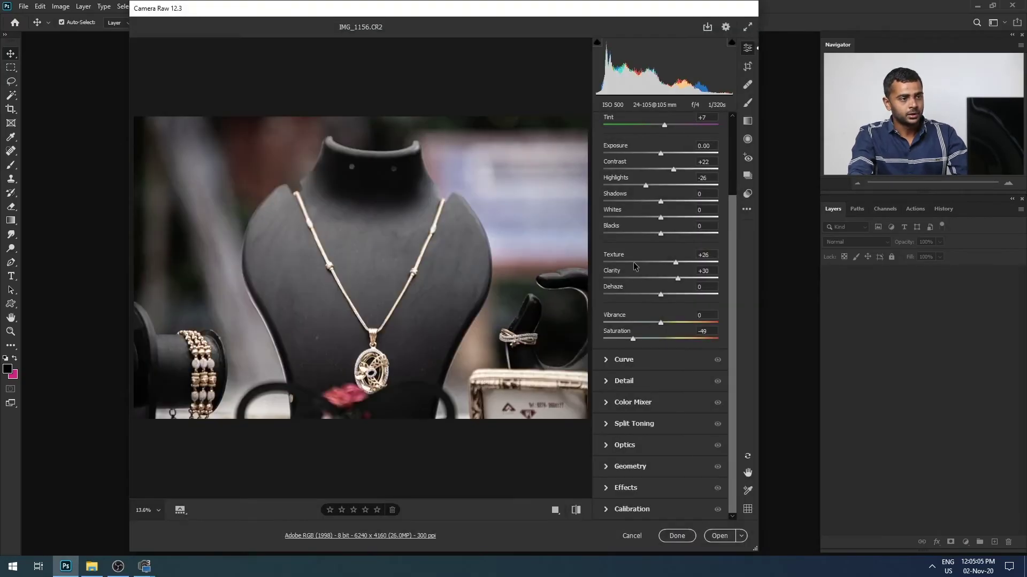
pyautogui.moveTo(663, 154); pyautogui.dragTo(669, 161)
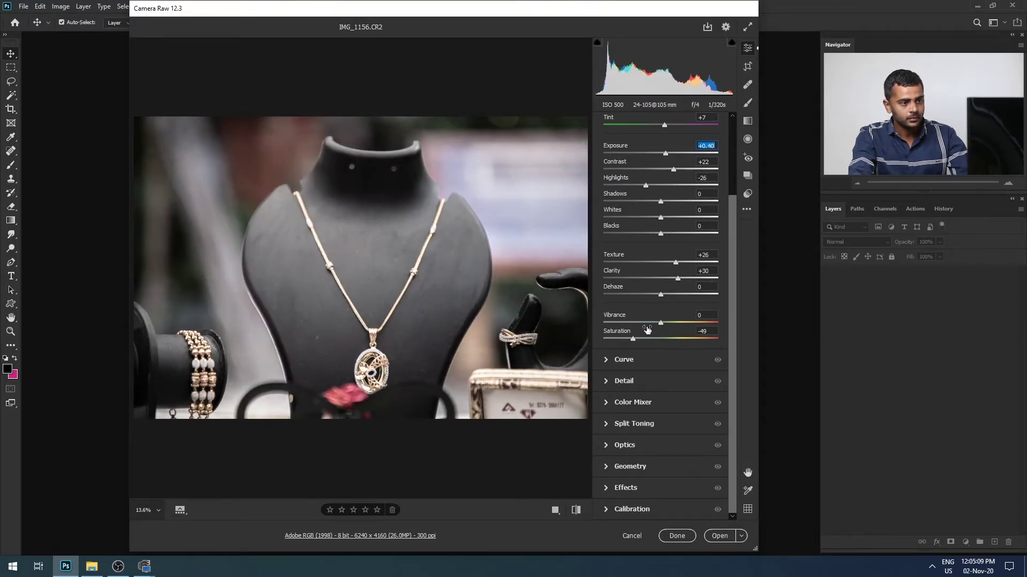
pyautogui.moveTo(625, 333); pyautogui.dragTo(695, 332)
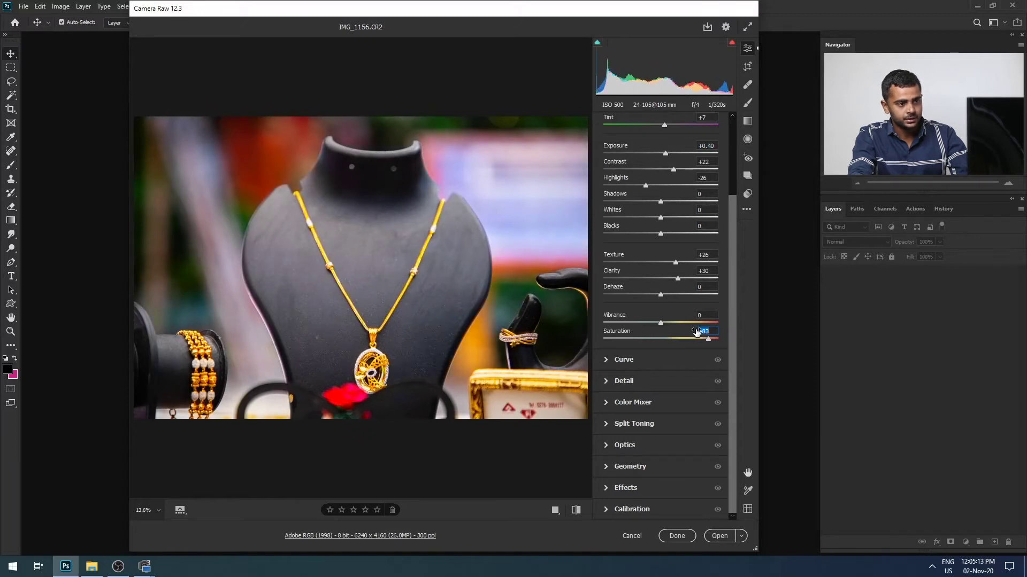
pyautogui.moveTo(608, 312); pyautogui.dragTo(583, 315)
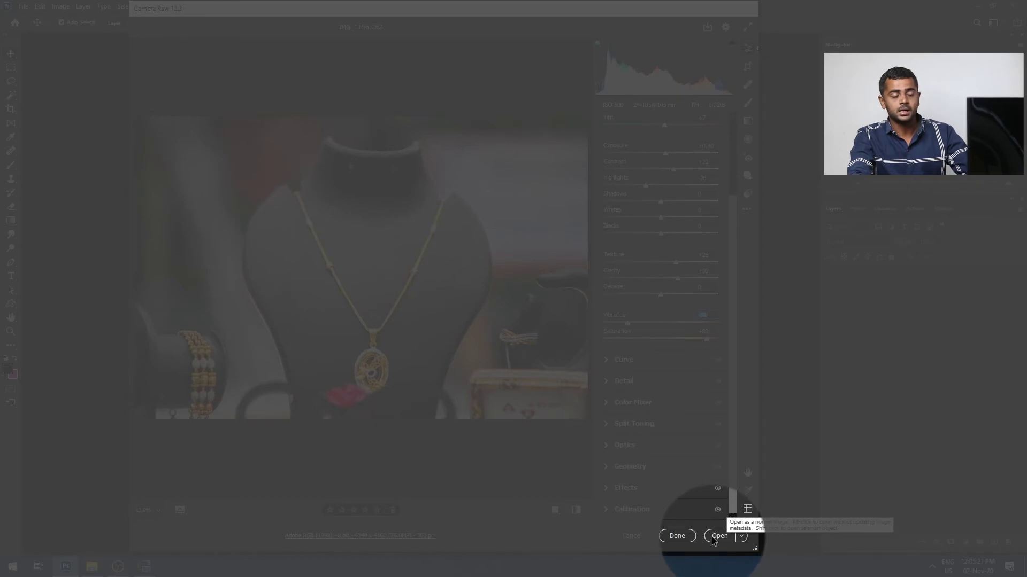
# Step: Open the photo as an IMG_1156 Smart Object layer in document IMG_1156-6
pyautogui.press('shift')
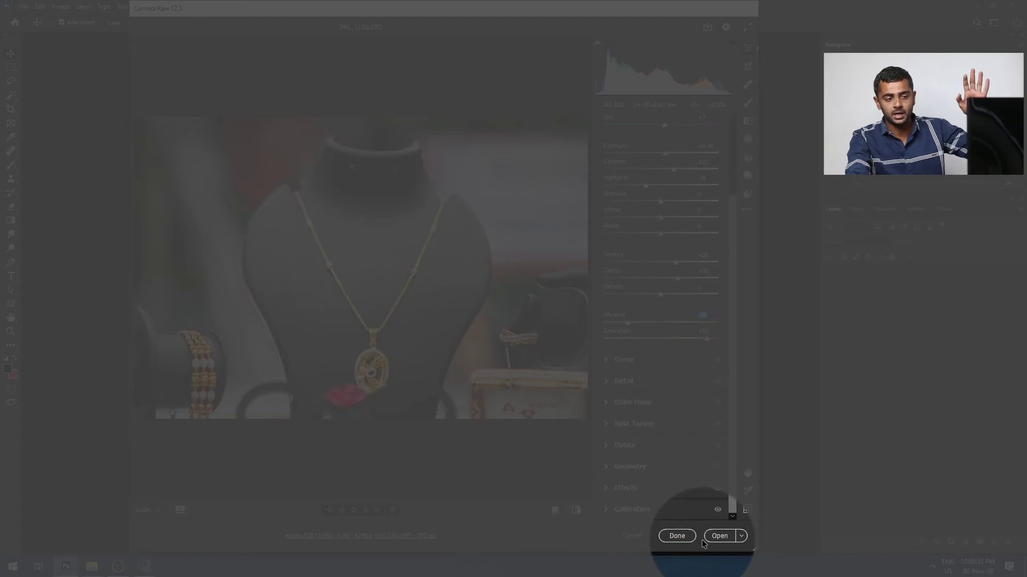
pyautogui.press('shift')
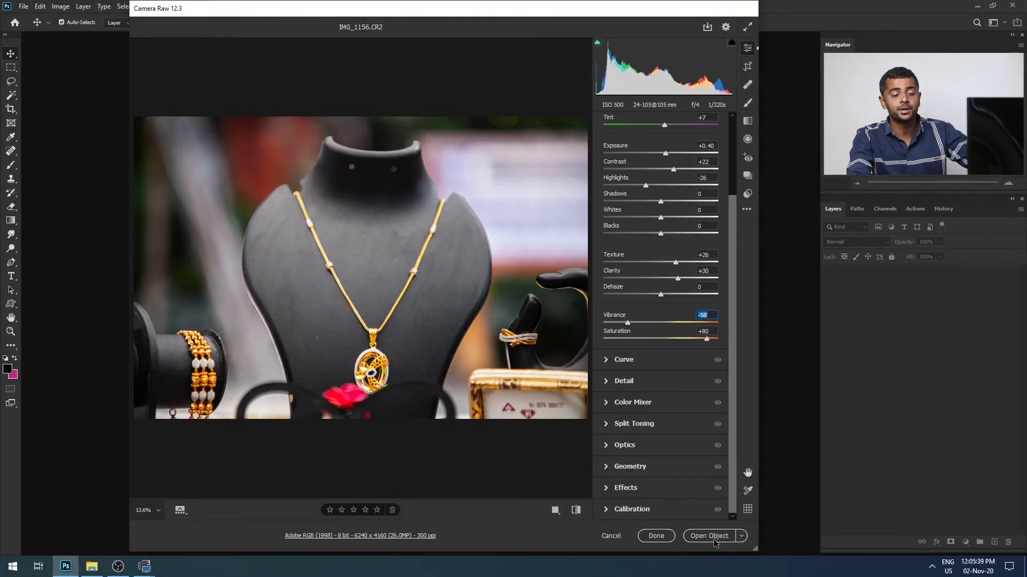
pyautogui.keyDown('shift'); pyautogui.click(709, 536); pyautogui.keyUp('shift')
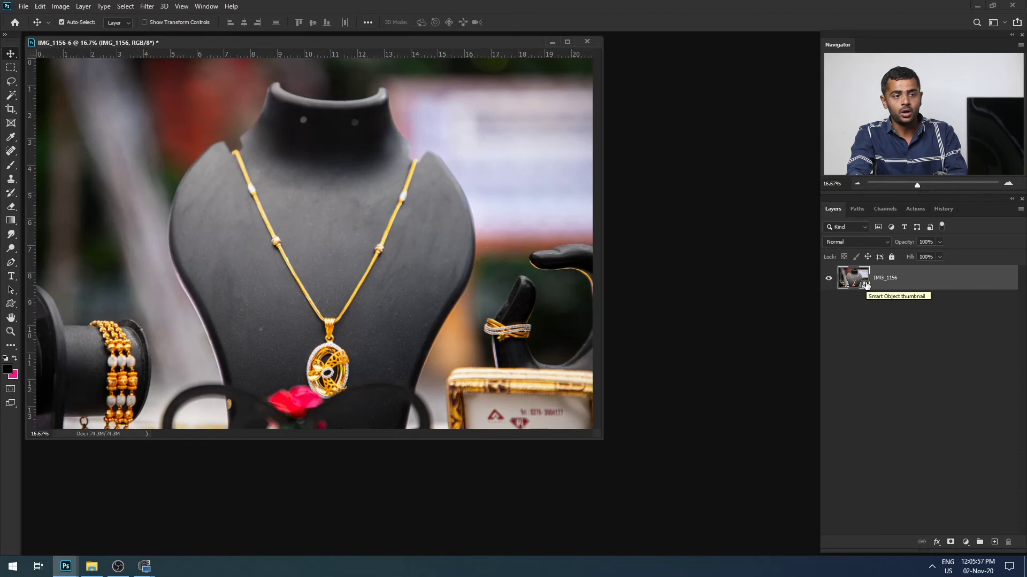
# Step: Fit the IMG_1156-6 smart-object jewelry photo on screen
pyautogui.hotkey('ctrl', '0')
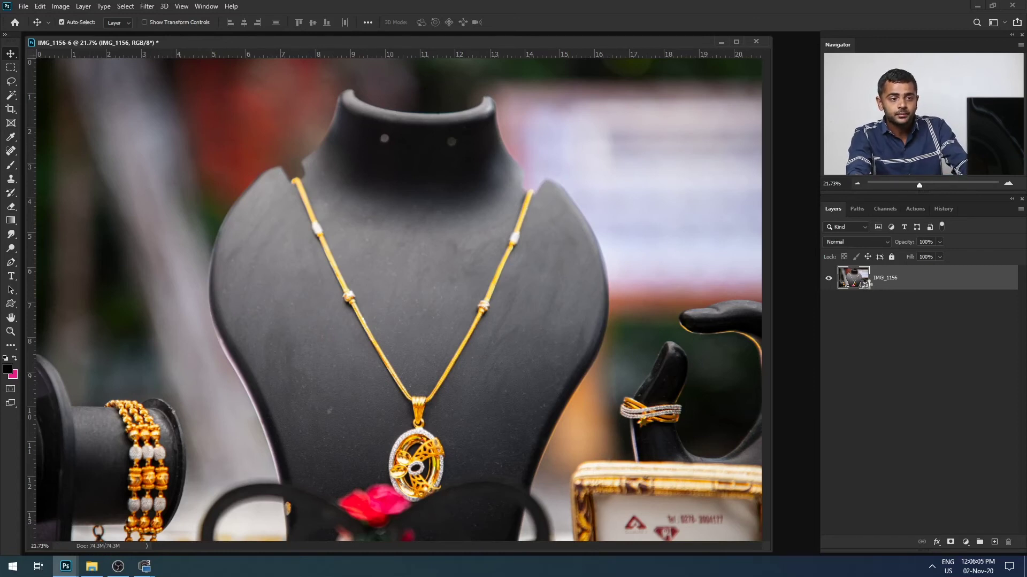
# Step: Reopen the smart object in Camera Raw and set Saturation +22, Clarity -5, Highlights +12
pyautogui.doubleClick(867, 285)
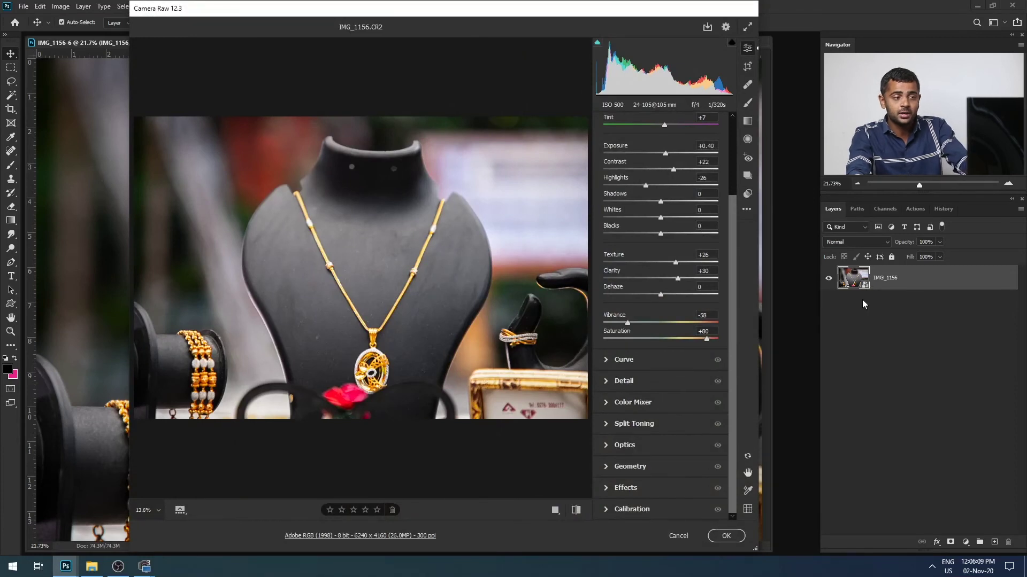
pyautogui.moveTo(618, 336); pyautogui.dragTo(584, 336)
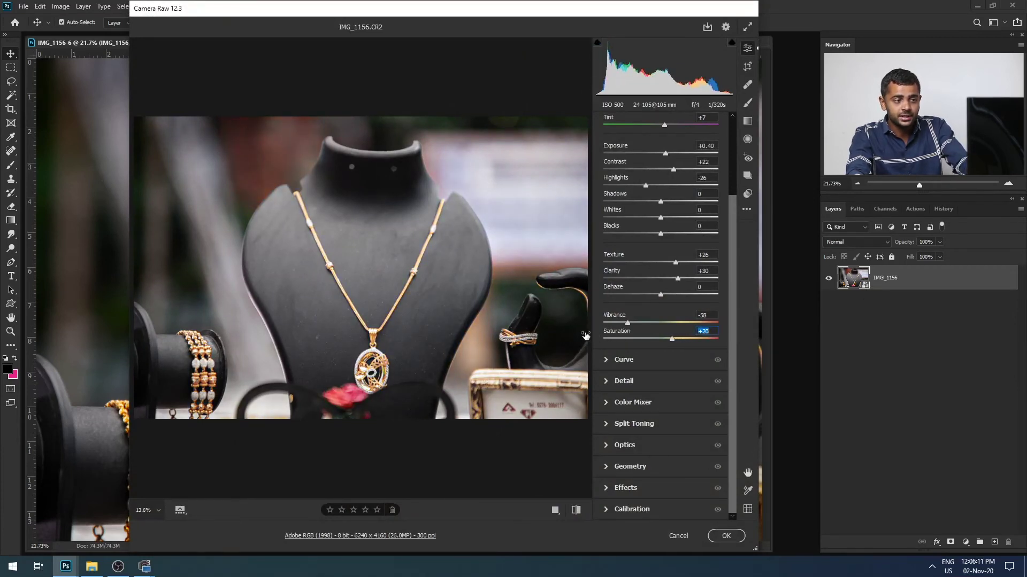
pyautogui.moveTo(613, 274); pyautogui.dragTo(593, 273)
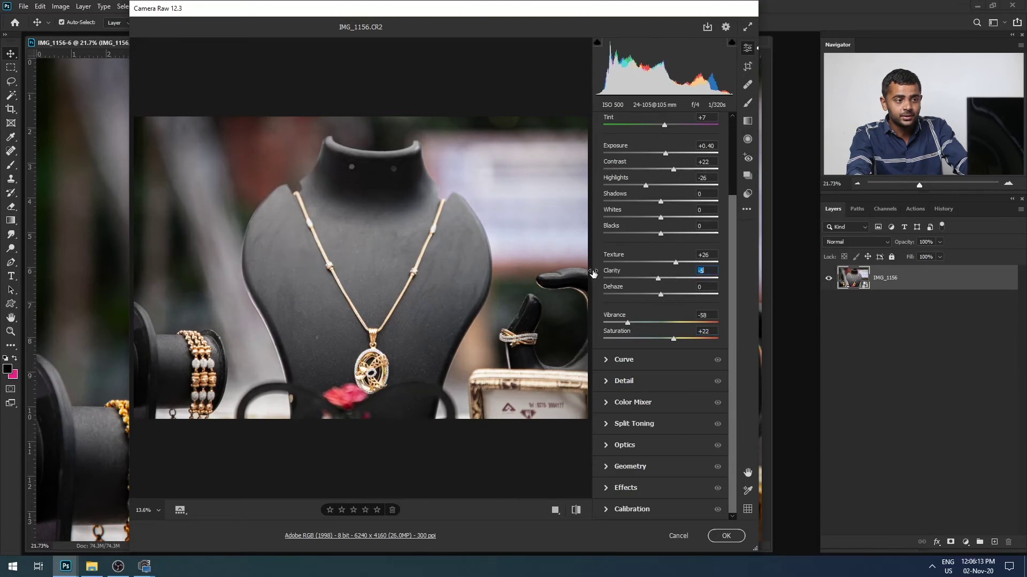
pyautogui.moveTo(613, 182)
pyautogui.mouseDown()
pyautogui.moveTo(634, 180)
pyautogui.moveTo(605, 164)
pyautogui.moveTo(647, 362)
pyautogui.mouseUp()
# Step: Darken the curve's Darks to -22 and expand the Color Mixer panel
pyautogui.click(606, 359)
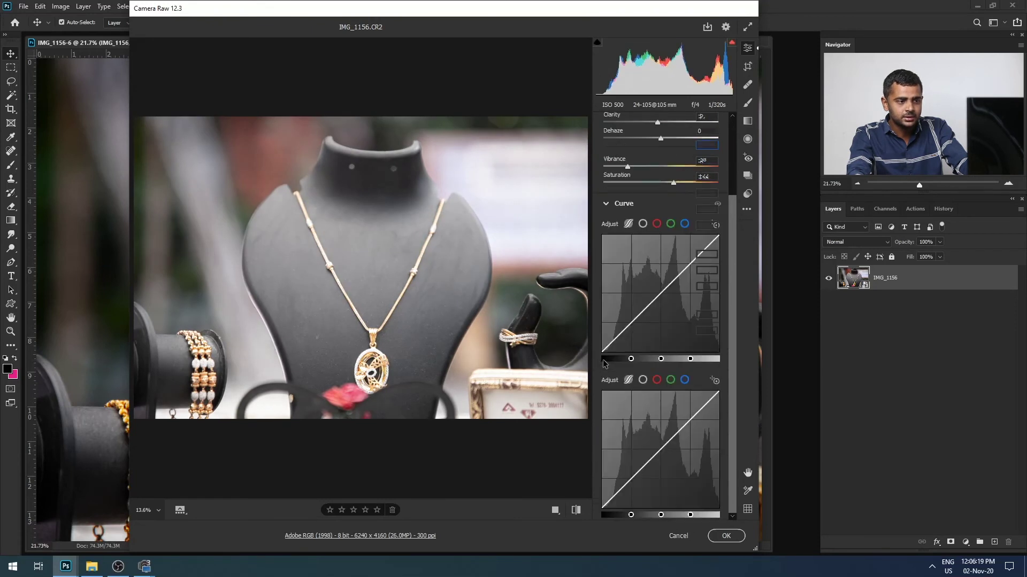
pyautogui.moveTo(668, 307); pyautogui.dragTo(668, 325)
pyautogui.scroll(-2, 658, 364)
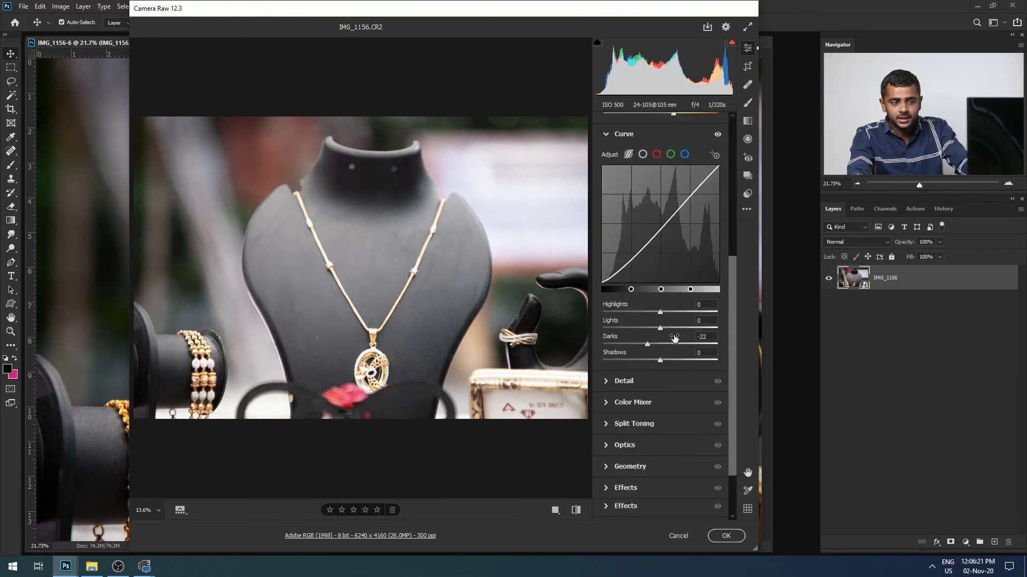
pyautogui.click(608, 403)
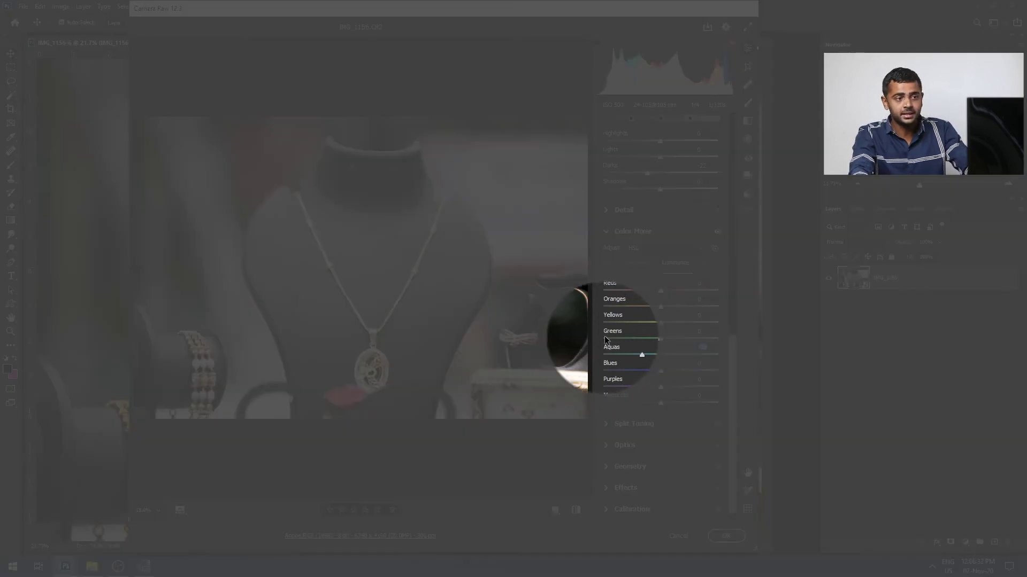
# Step: Reset all of IMG_1156's Camera Raw settings to default from the More image settings menu
pyautogui.click(747, 212)
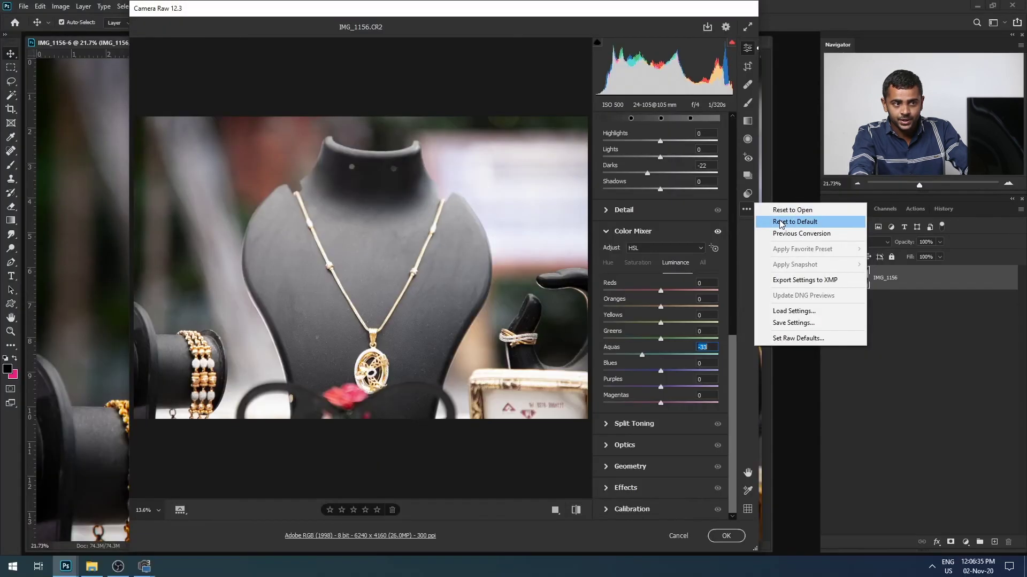
pyautogui.click(781, 223)
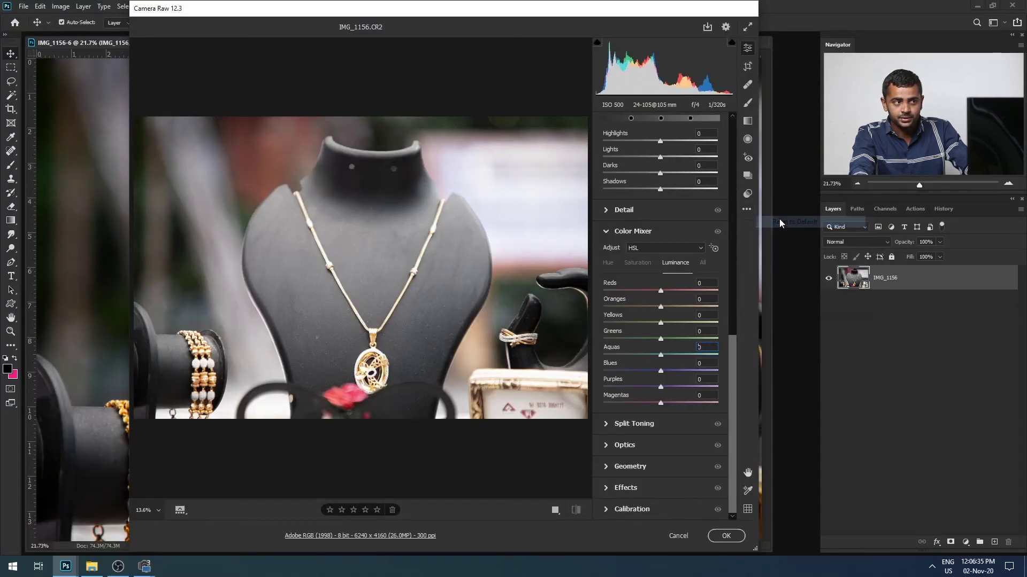